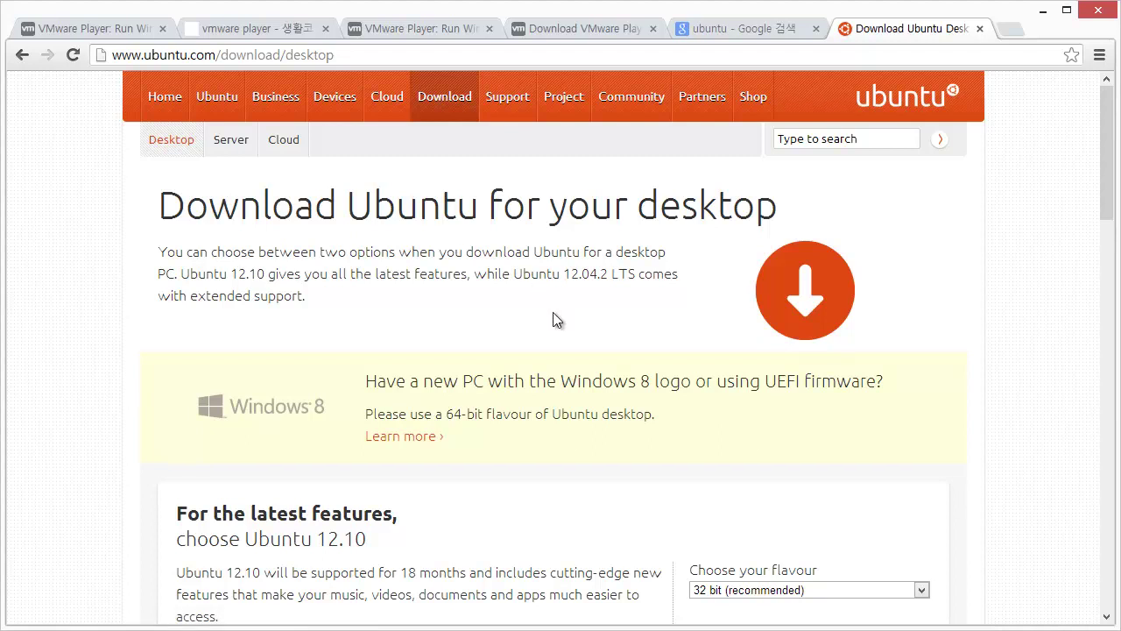
Request the 32-bit Ubuntu 12.10 desktop download.
scroll(442, 372, down, 2)
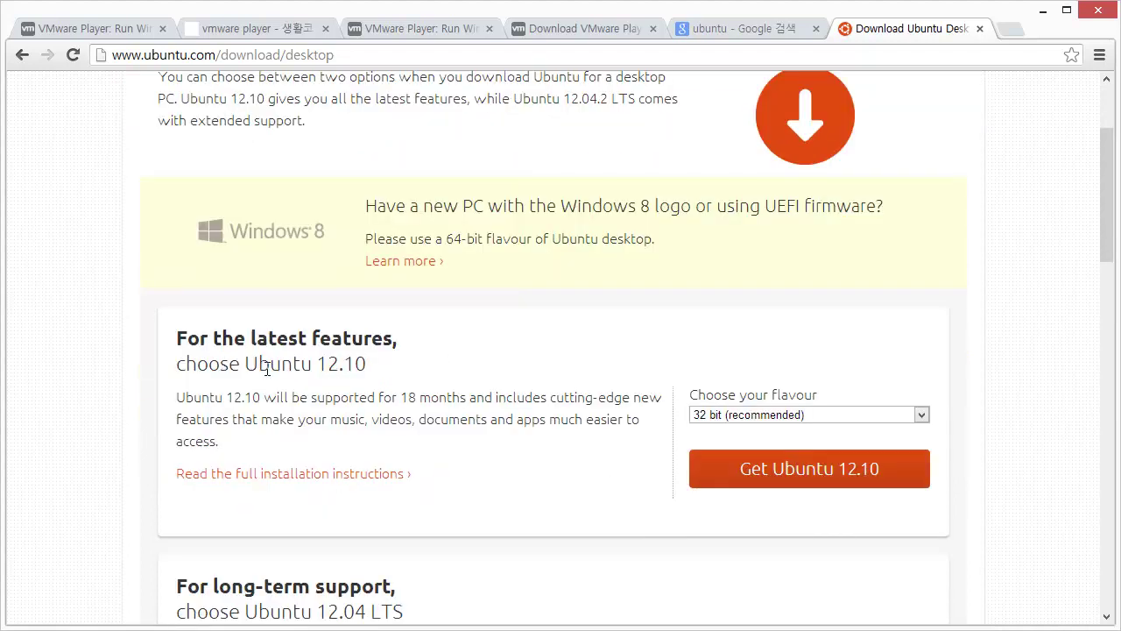
scroll(360, 366, up, 2)
scroll(361, 365, down, 3)
click(787, 384)
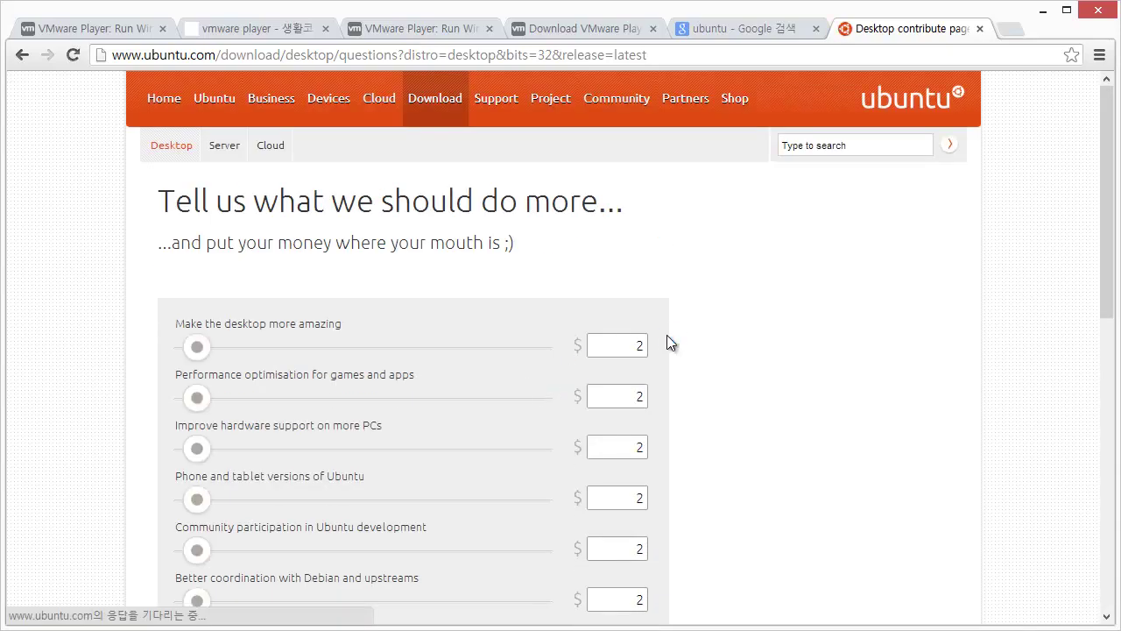
Skip the contribution, go straight to the Ubuntu desktop download, and dismiss the browser's download bar once it has started.
scroll(667, 337, down, 5)
scroll(566, 275, up, 4)
scroll(606, 303, down, 4)
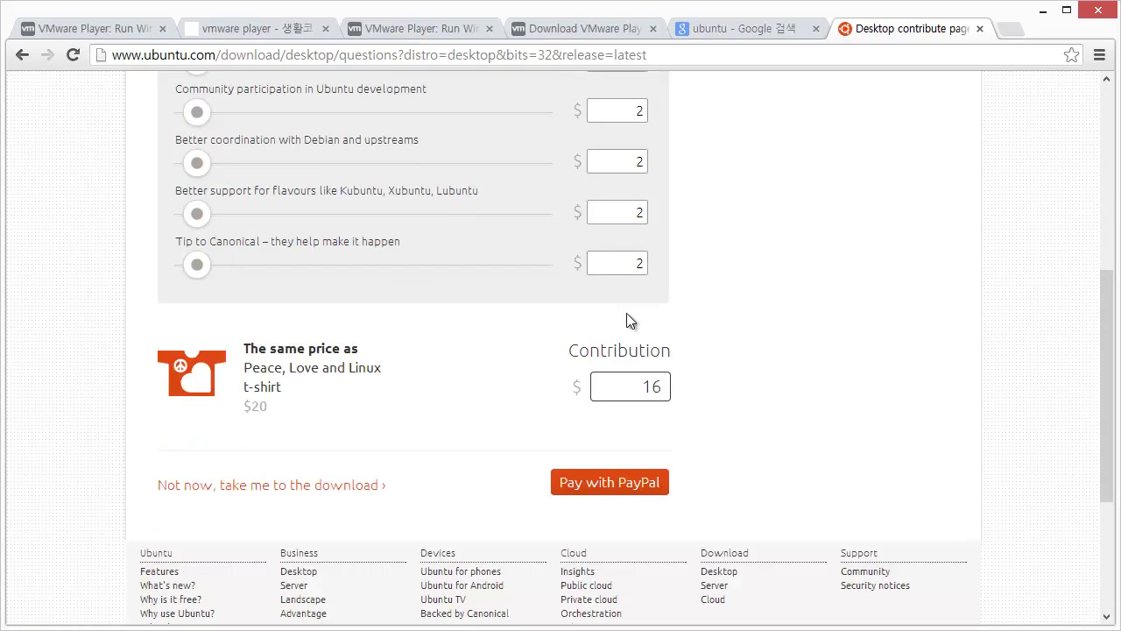
scroll(624, 495, up, 5)
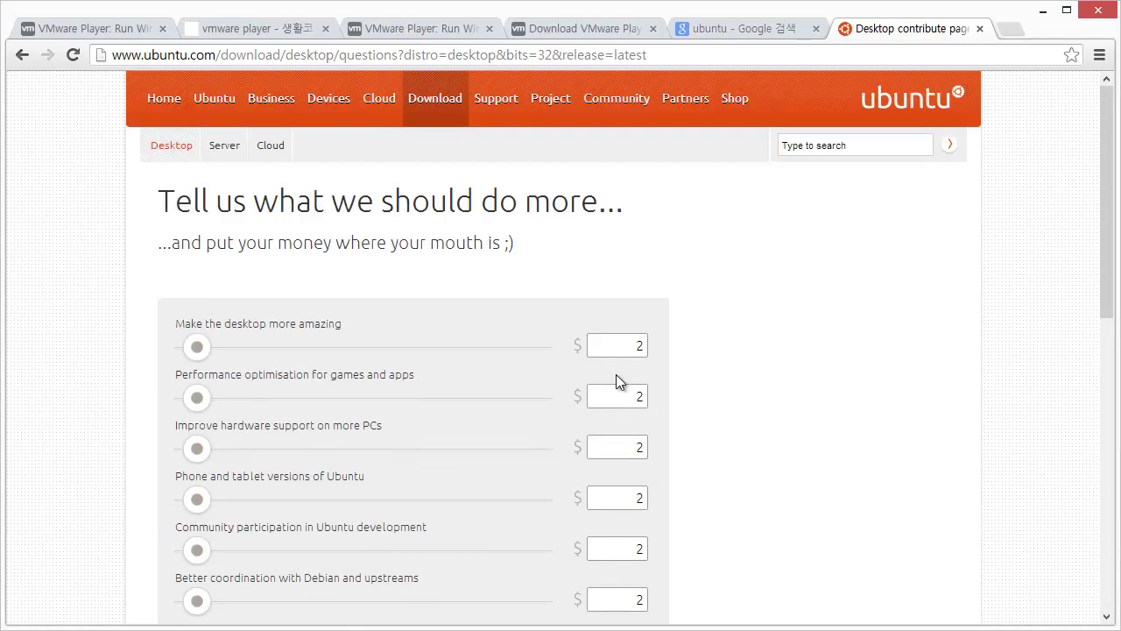
scroll(462, 353, down, 3)
scroll(333, 250, down, 2)
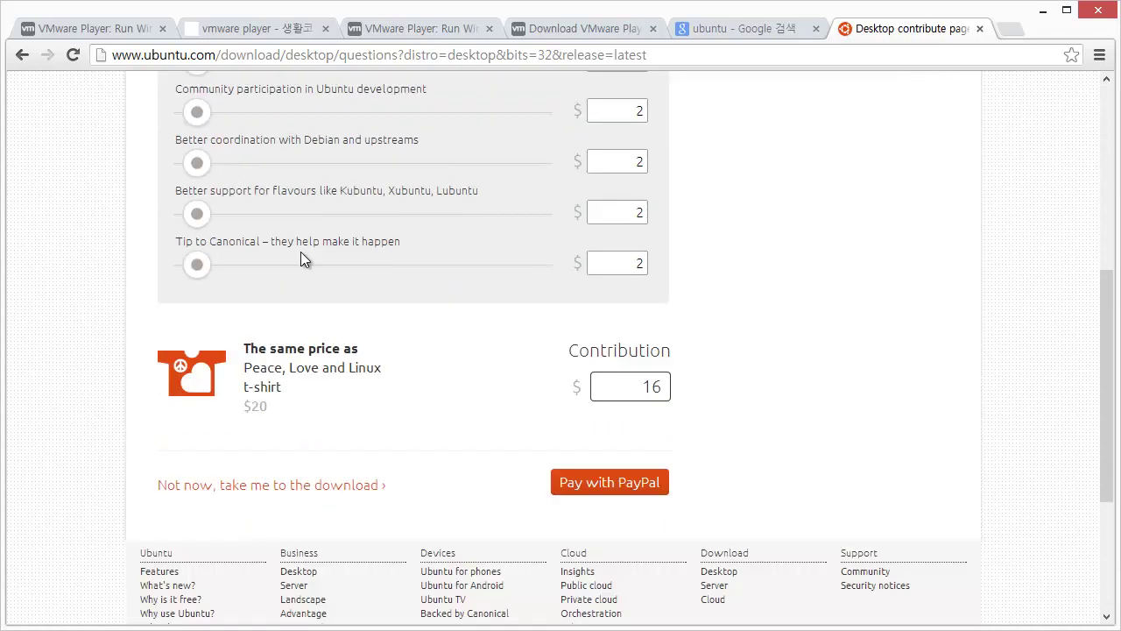
scroll(302, 253, down, 3)
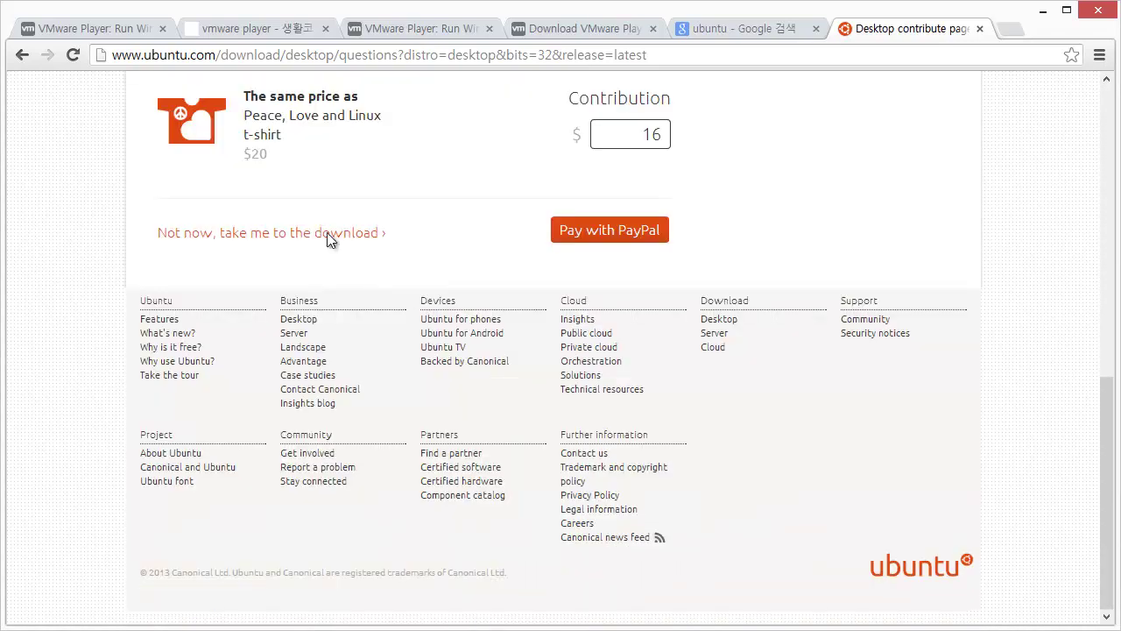
click(248, 235)
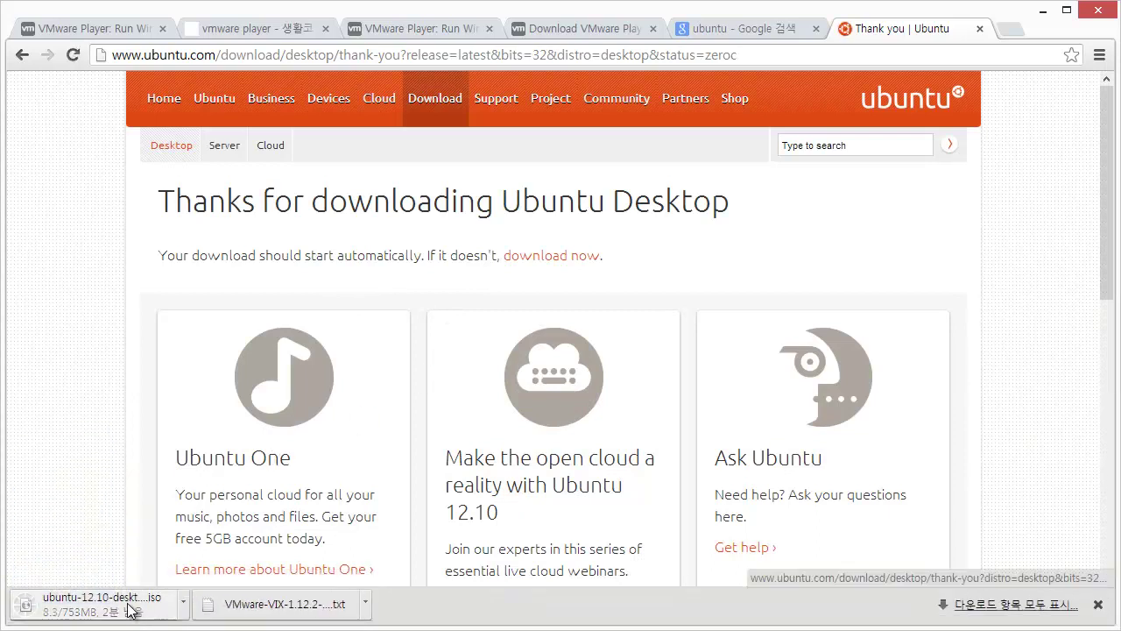
click(1098, 605)
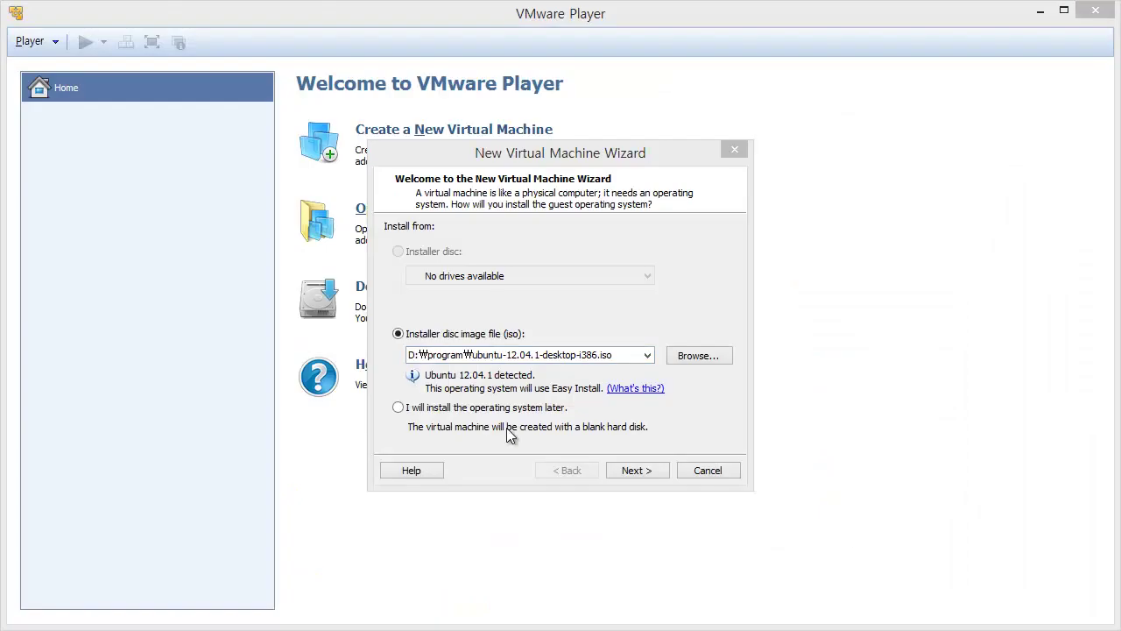
In VMware Player's New Virtual Machine Wizard, accept ubuntu-12.04.1-desktop-i386.iso as the installer disc image and continue.
click(615, 354)
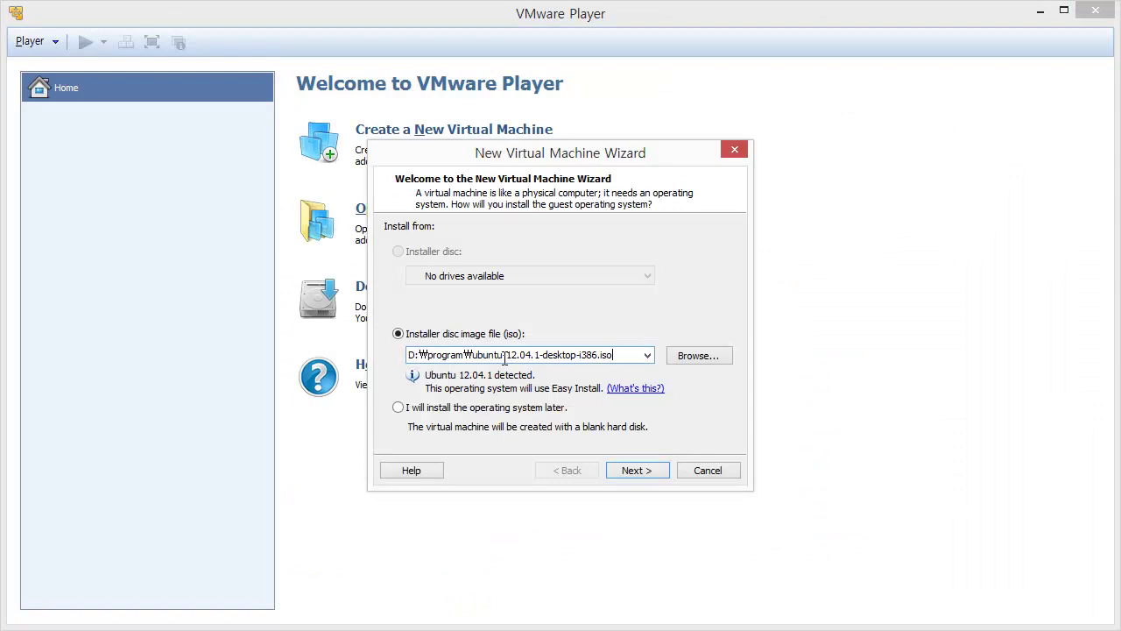
click(637, 473)
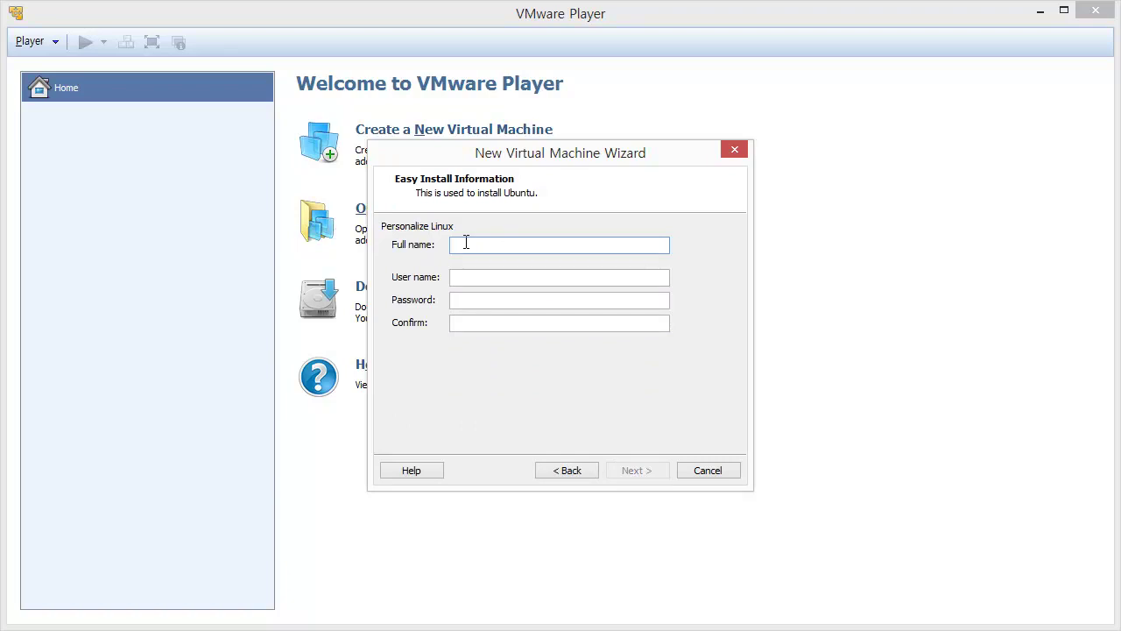
Fill in the Ubuntu account's full name, user name, password and password confirmation, and continue the wizard.
click(470, 279)
click(474, 302)
click(483, 299)
click(488, 277)
click(489, 247)
click(492, 277)
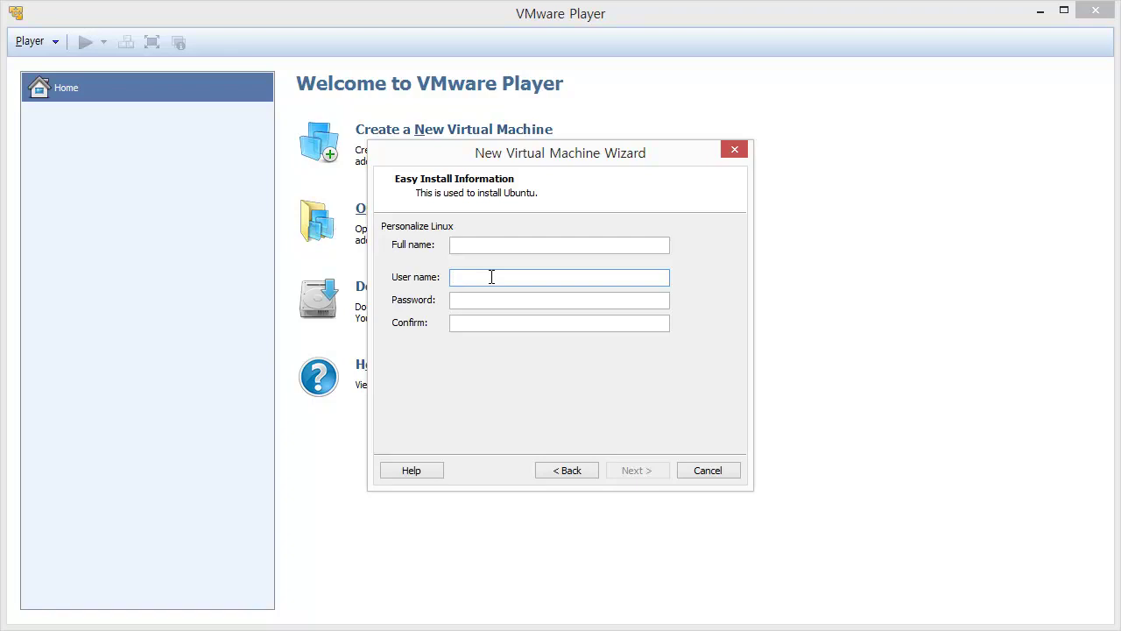
click(518, 244)
text(egoing)
key(Tab)
text(egoing)
key(Tab)
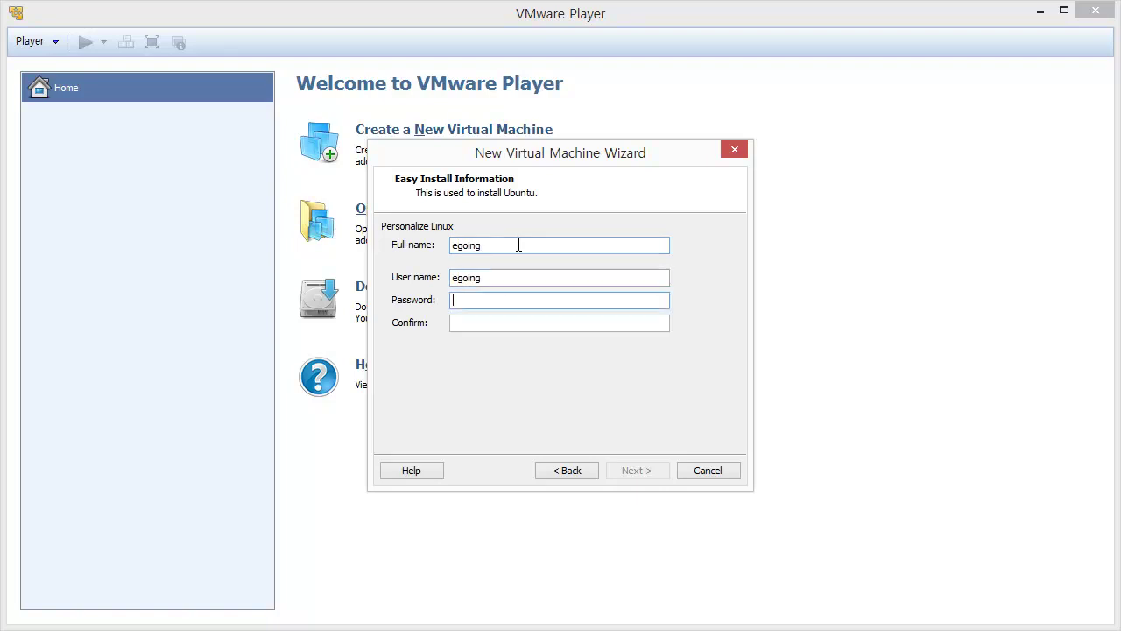
text(●●●●●●)
key(Tab)
text(●●●●●●)
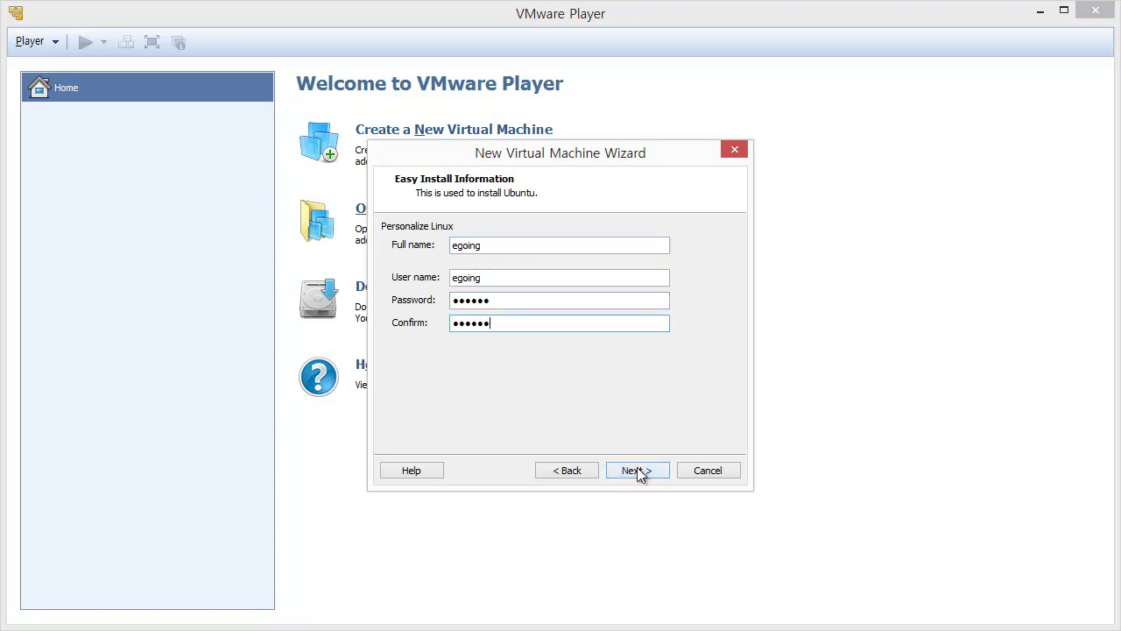
click(637, 471)
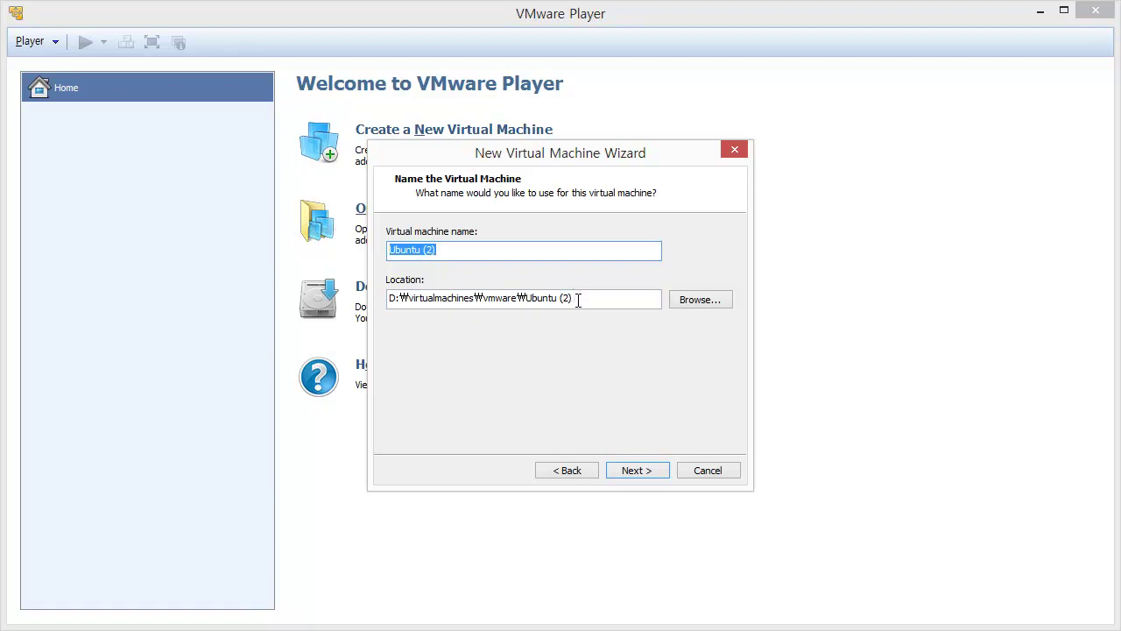
Accept the name Ubuntu (2) with its default location and a 20 GB disk split into multiple files, and review the settings summary.
click(636, 470)
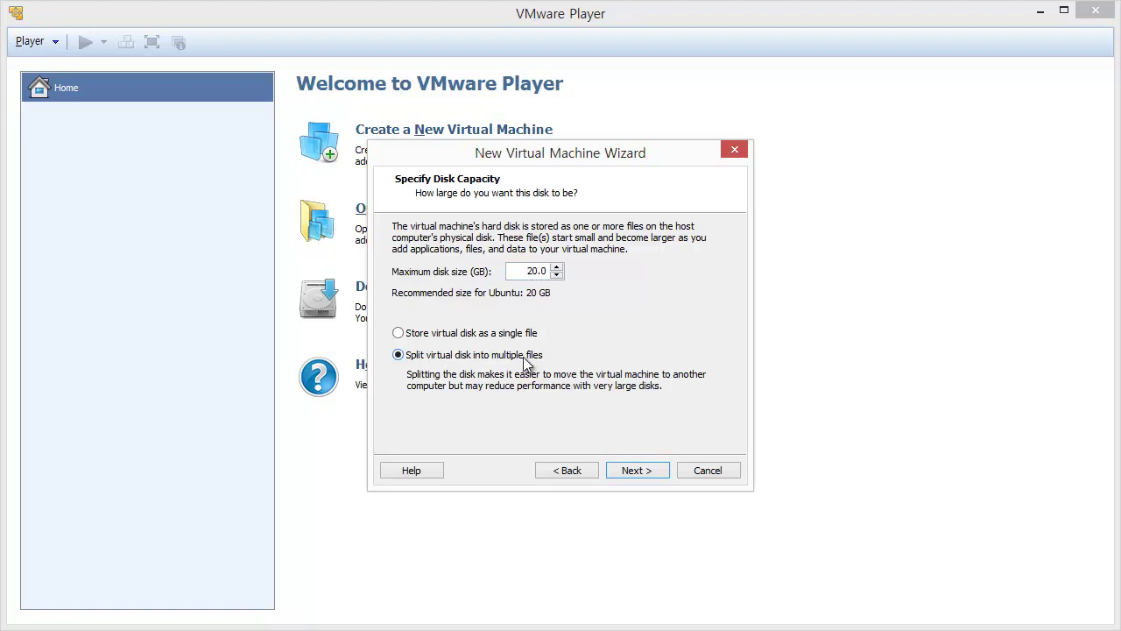
click(664, 471)
drag(729, 263, 729, 317)
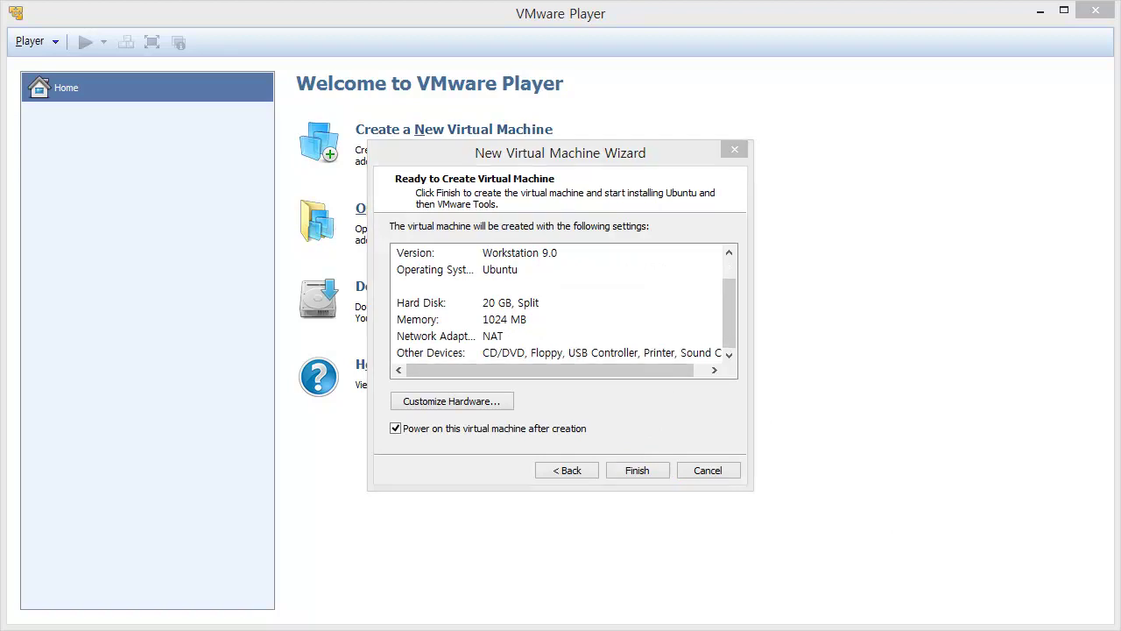
Customize the hardware to examine the settings of the memory, processors, network adapter, USB controller, sound card and printer.
click(471, 403)
click(383, 155)
click(383, 146)
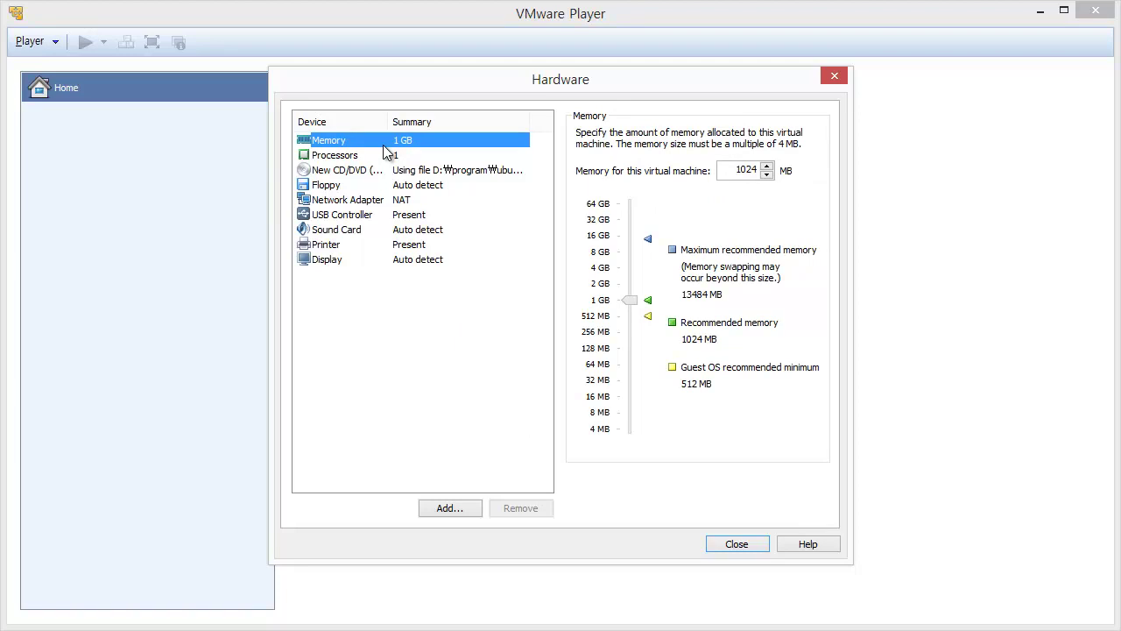
click(430, 156)
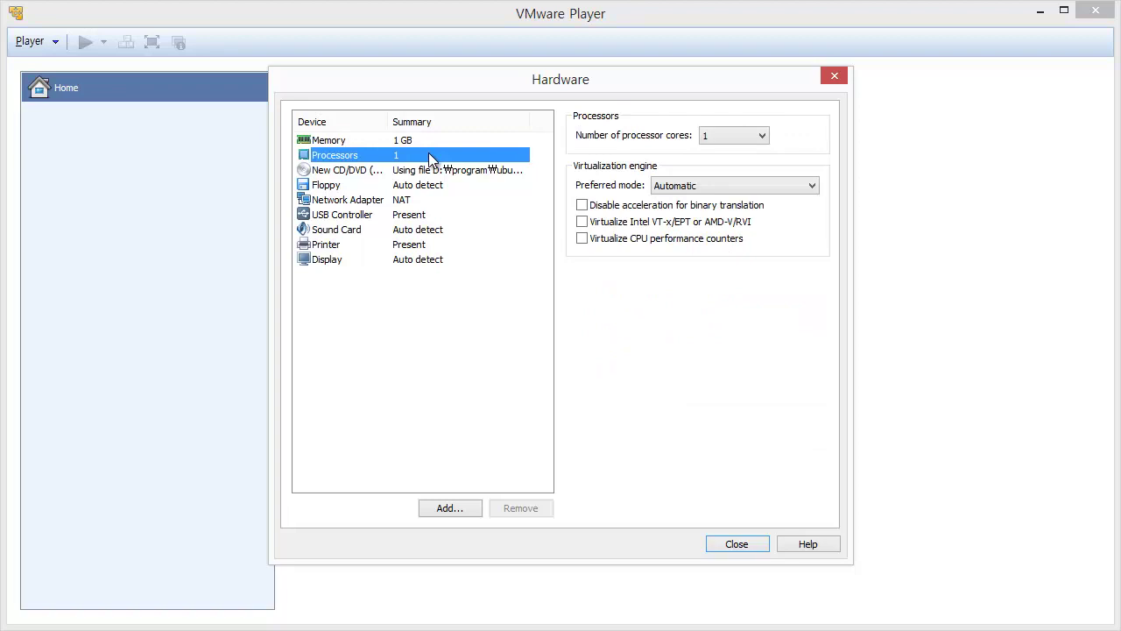
click(359, 214)
click(361, 201)
click(359, 230)
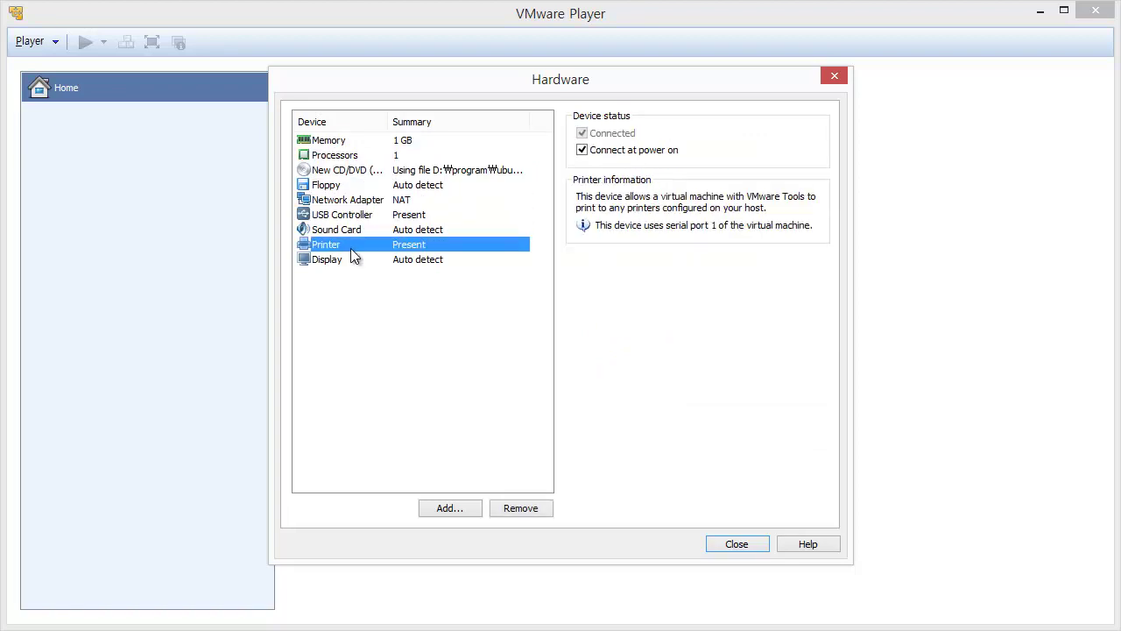
click(364, 216)
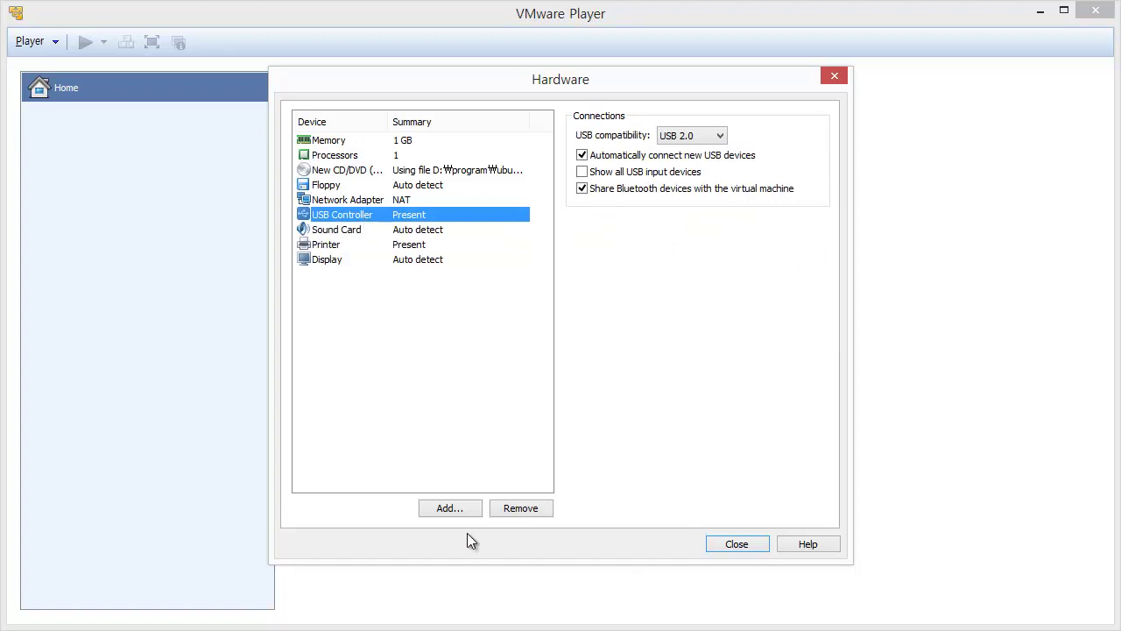
Close the hardware settings and finish the wizard to create the virtual machine and start installing Ubuntu.
click(746, 545)
click(634, 470)
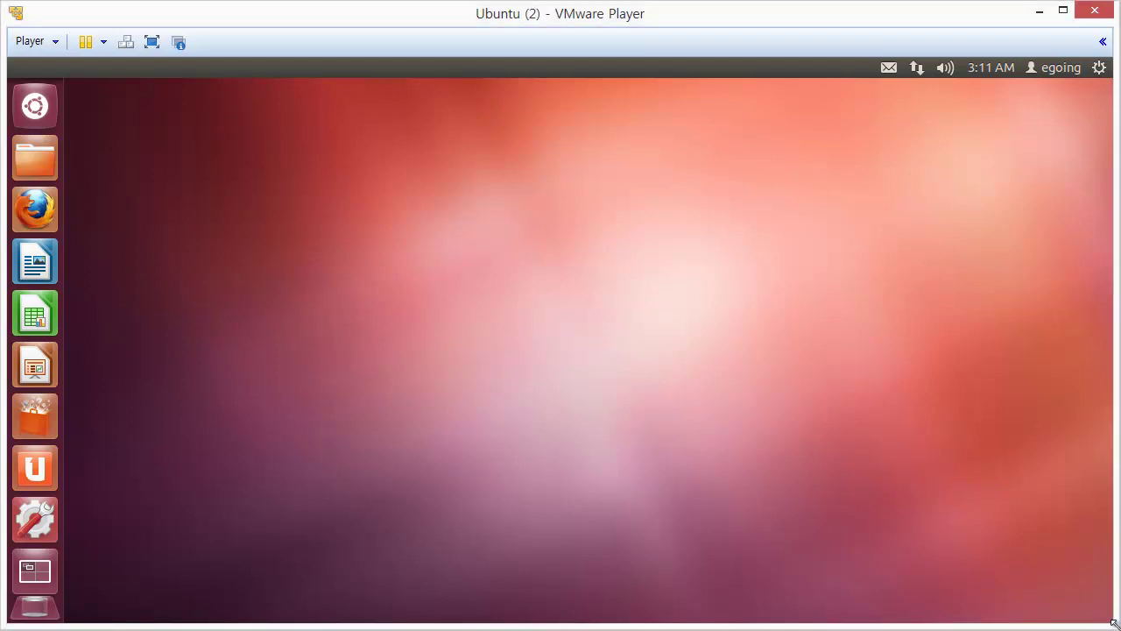
Resize the Ubuntu virtual machine window several times, leaving part of the host desktop uncovered beside it.
drag(1114, 623, 301, 163)
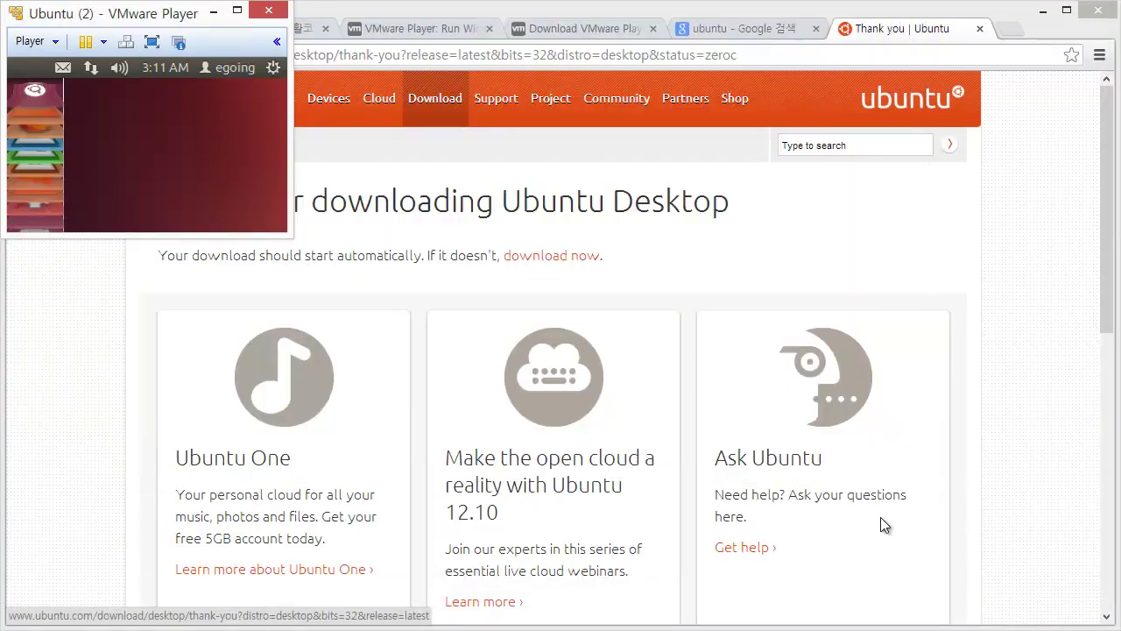
drag(290, 232, 916, 565)
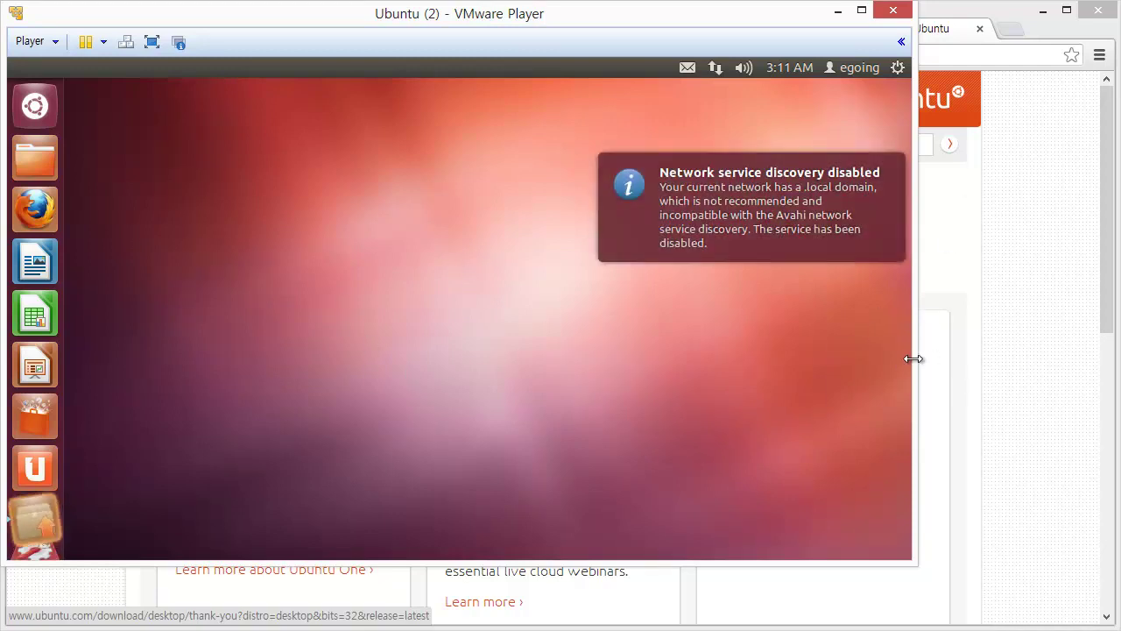
drag(918, 374, 714, 378)
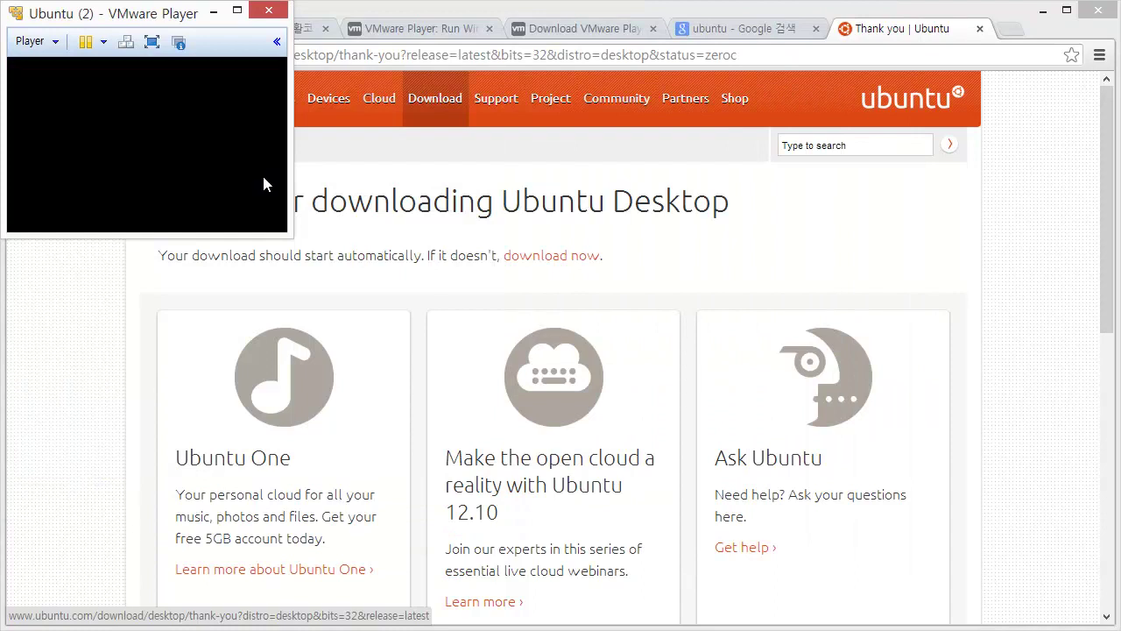
drag(288, 235, 1102, 609)
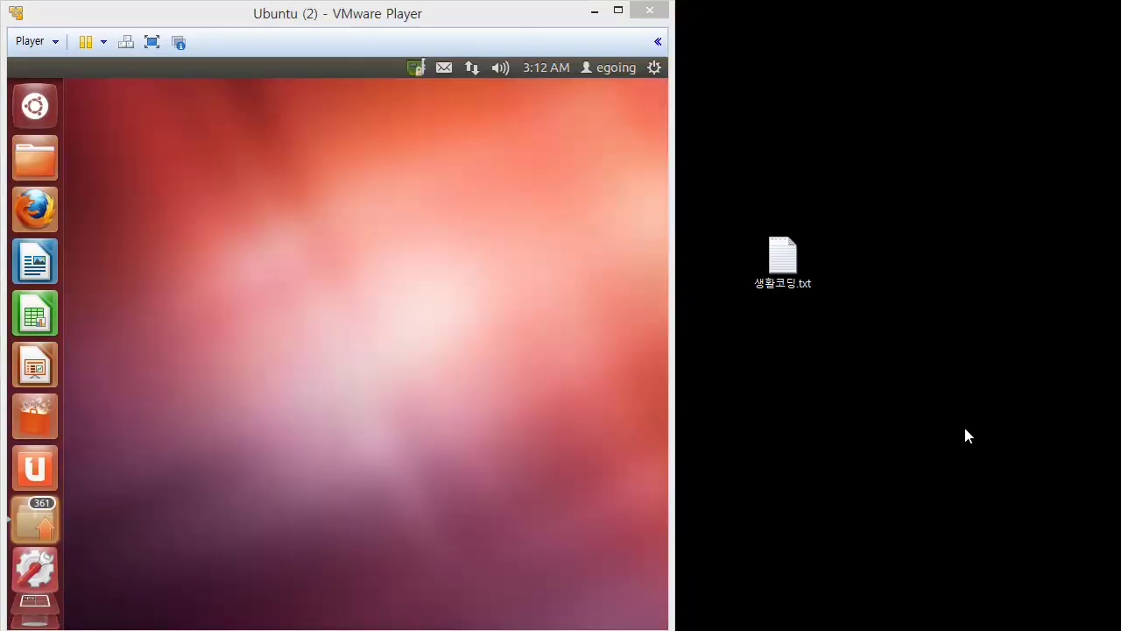
Transfer 생활코딩.txt from the host desktop to the Ubuntu desktop and back again, overwriting the host's file.
click(798, 274)
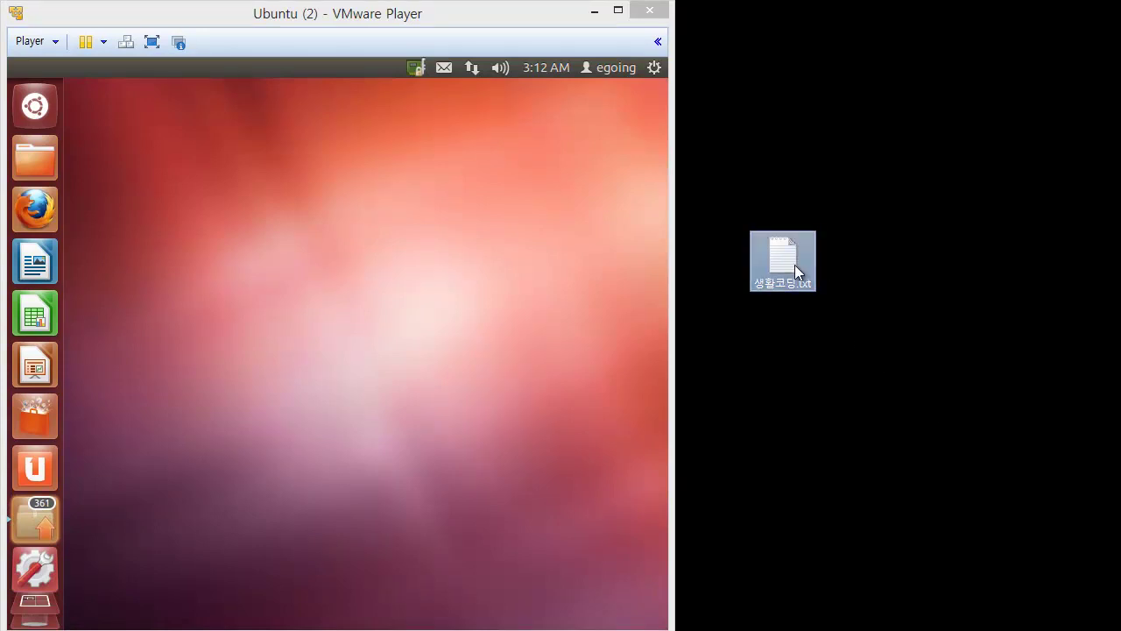
drag(787, 259, 564, 332)
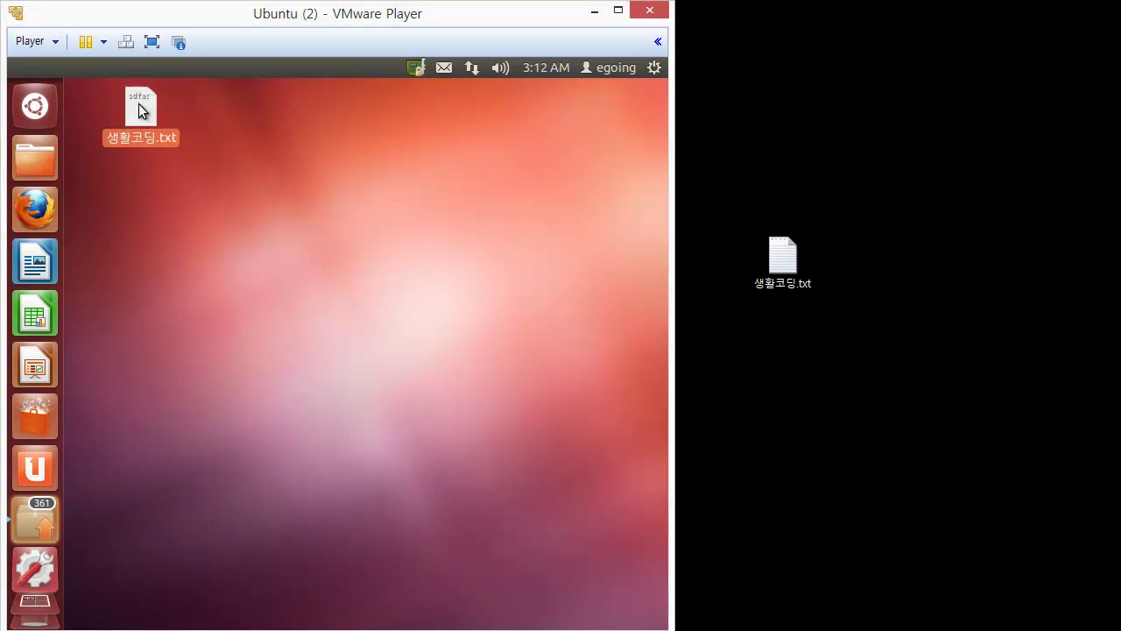
drag(144, 114, 783, 402)
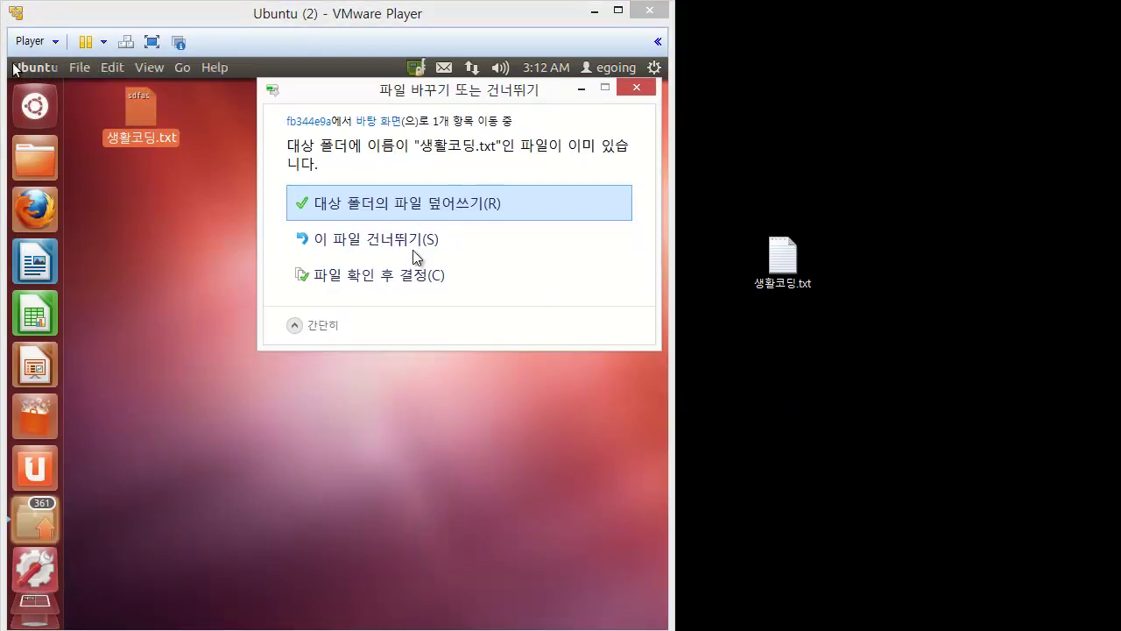
click(426, 208)
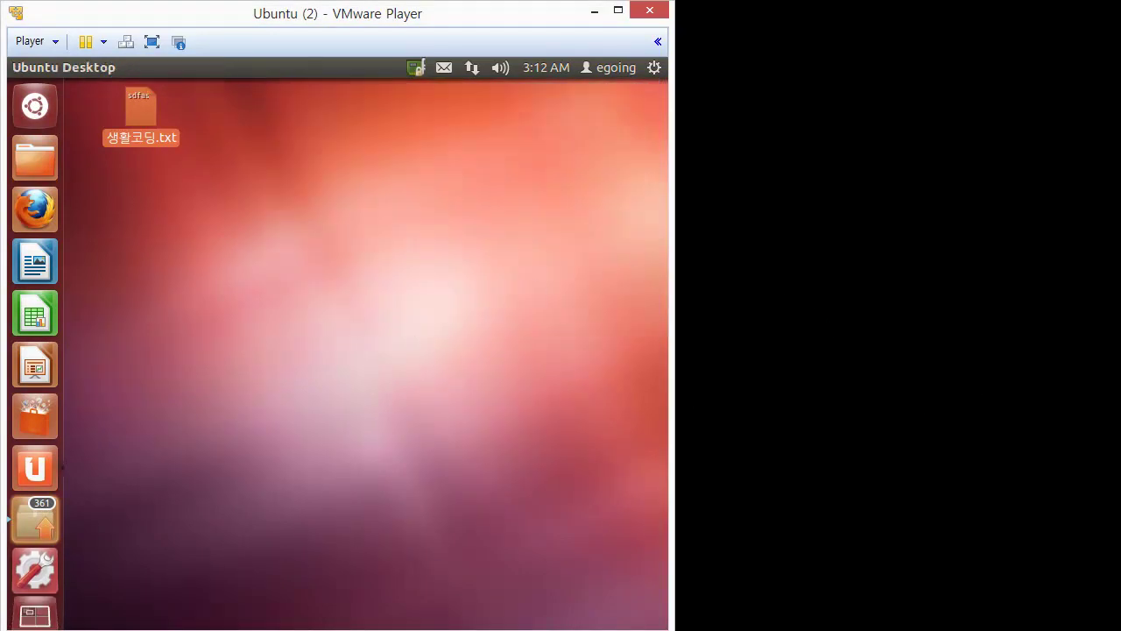
Open 생활코딩.txt on the host desktop and copy its sentence "생활코딩에 오신 것을 환영합니다.".
double_click(1067, 588)
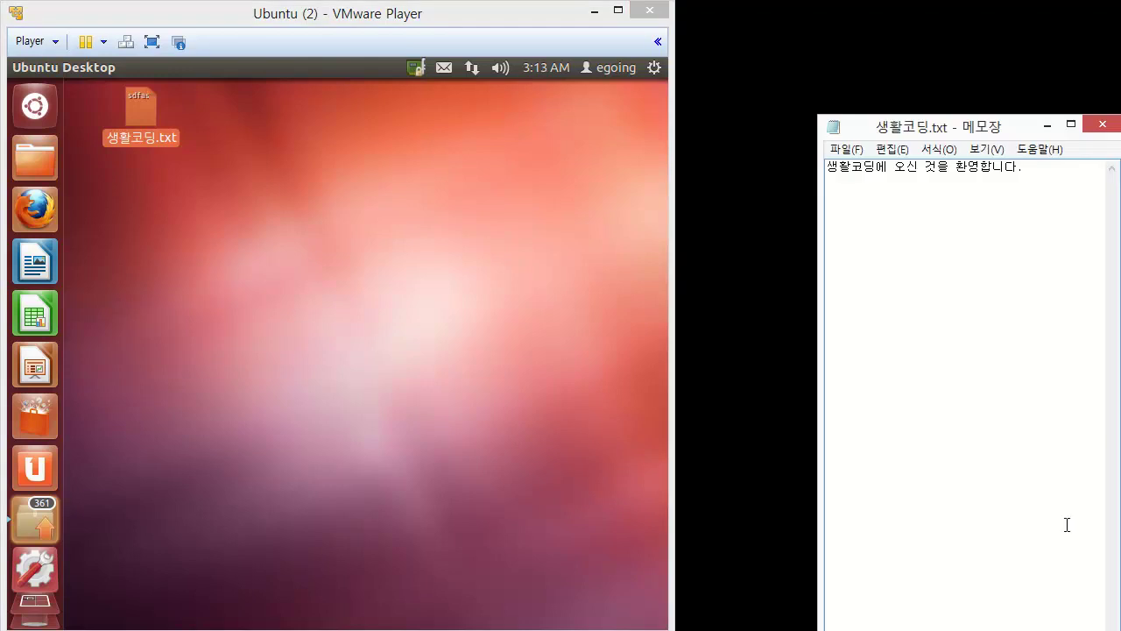
drag(1031, 168, 827, 168)
right_click(940, 178)
click(984, 222)
Open 생활코딩.txt from the Ubuntu desktop in the guest's text editor.
click(370, 333)
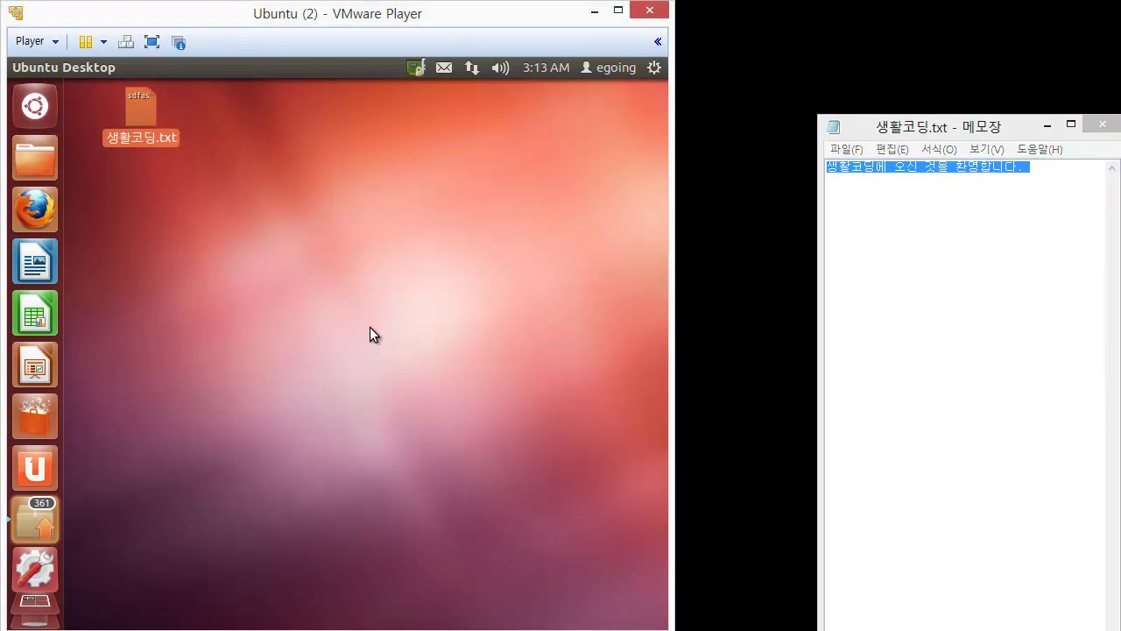
double_click(150, 110)
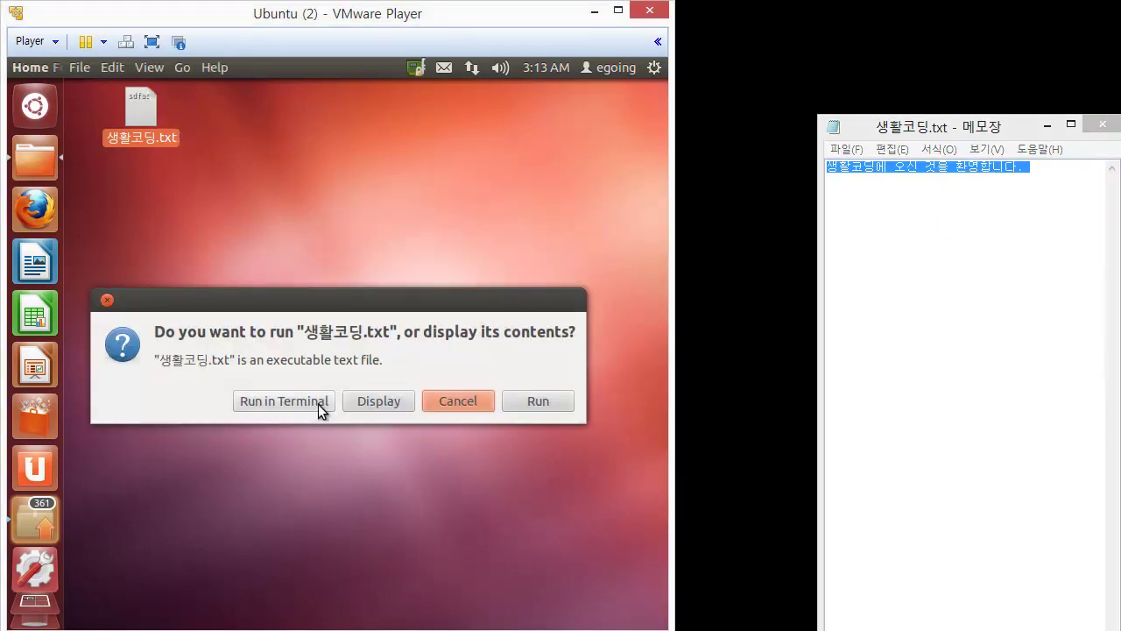
click(528, 405)
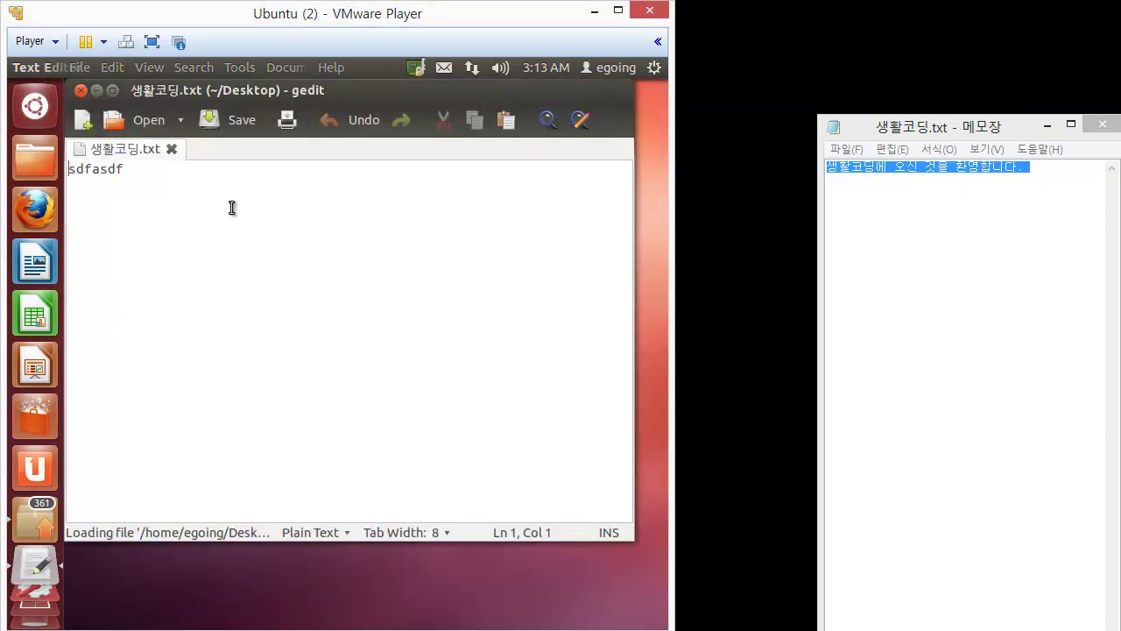
Replace all the text of 생활코딩.txt in gedit with the sentence copied from the host, "생활코딩에 오신 것을 환영합니다.".
click(174, 173)
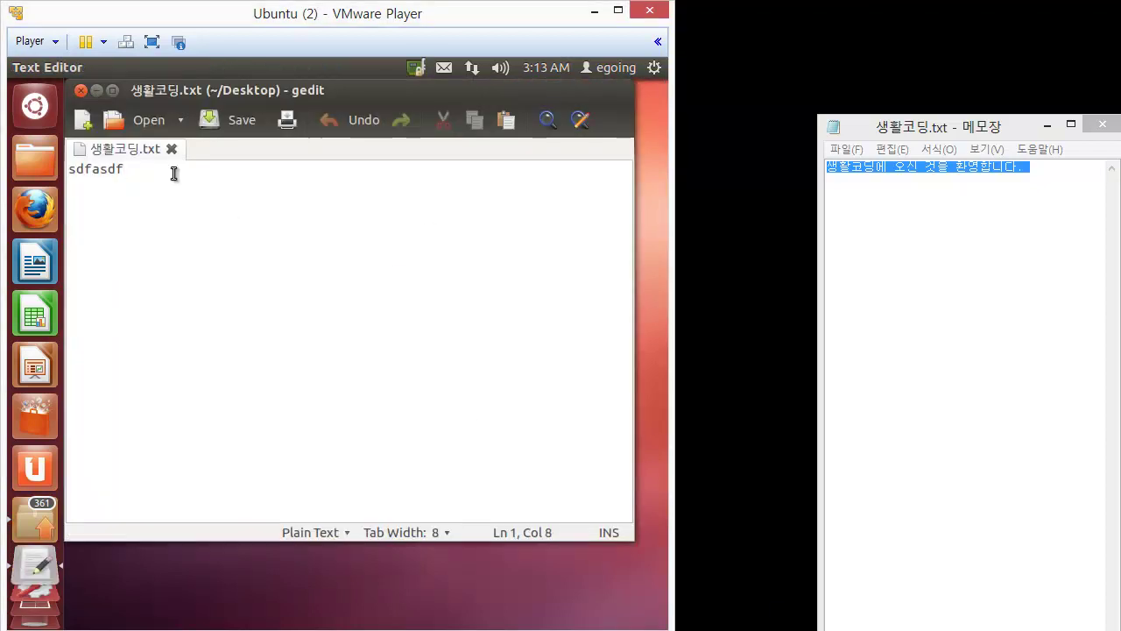
key(ctrl+a)
key(BackSpace)
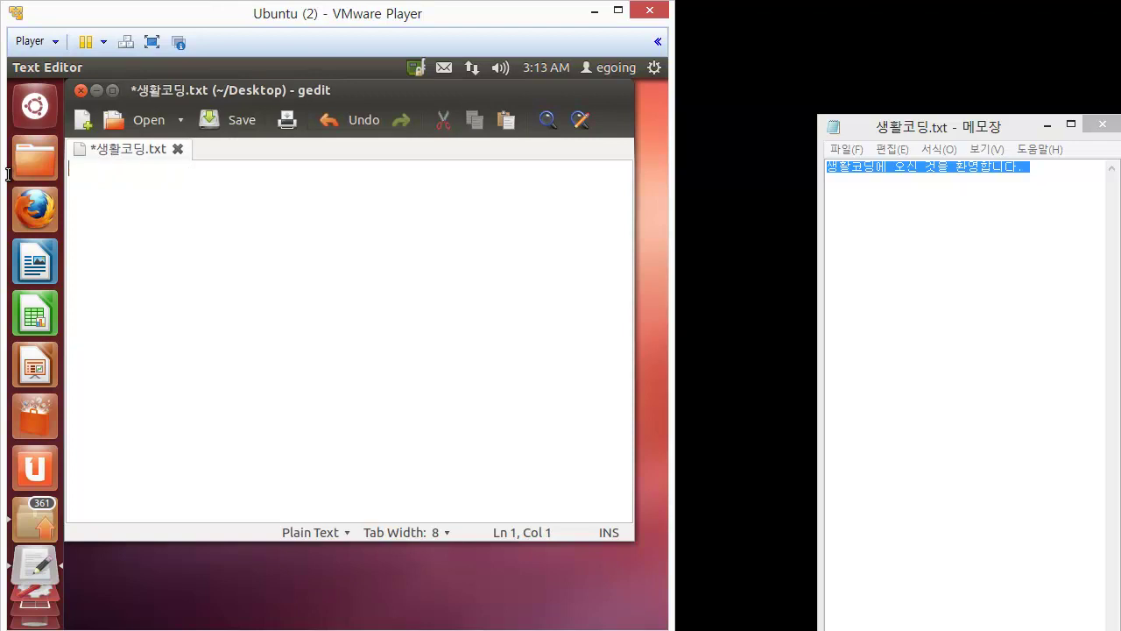
right_click(148, 199)
click(219, 303)
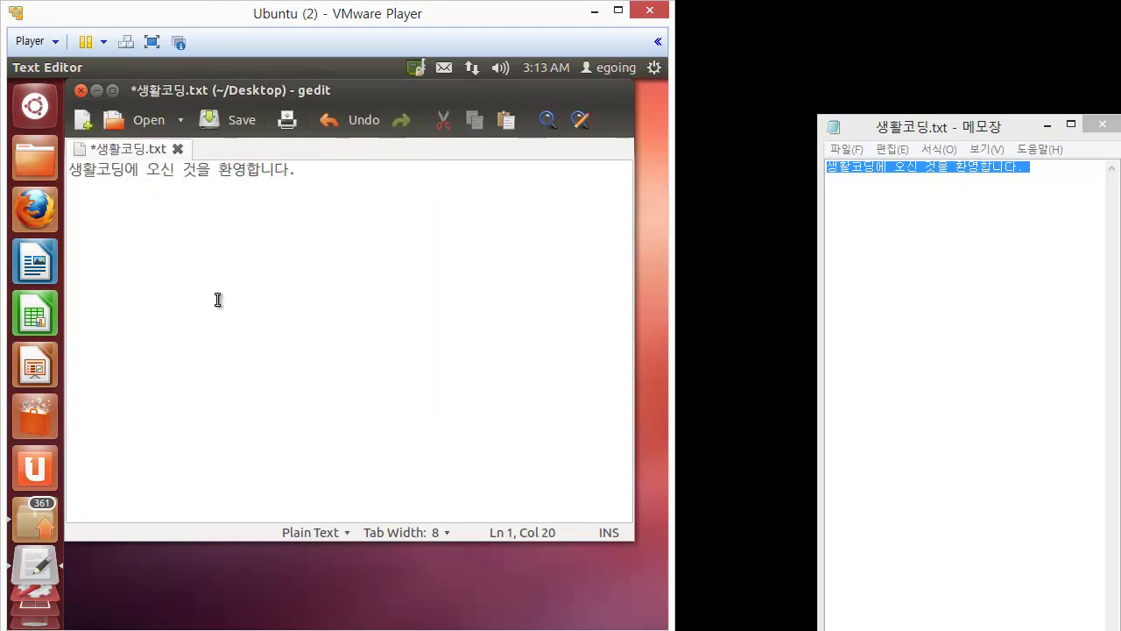
click(940, 337)
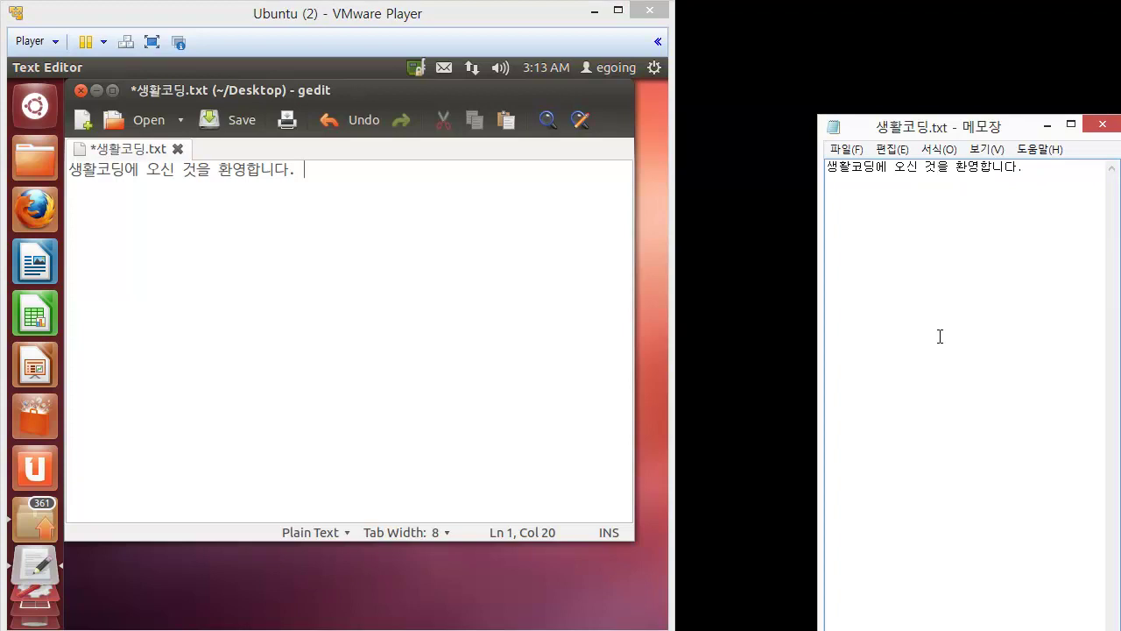
click(357, 374)
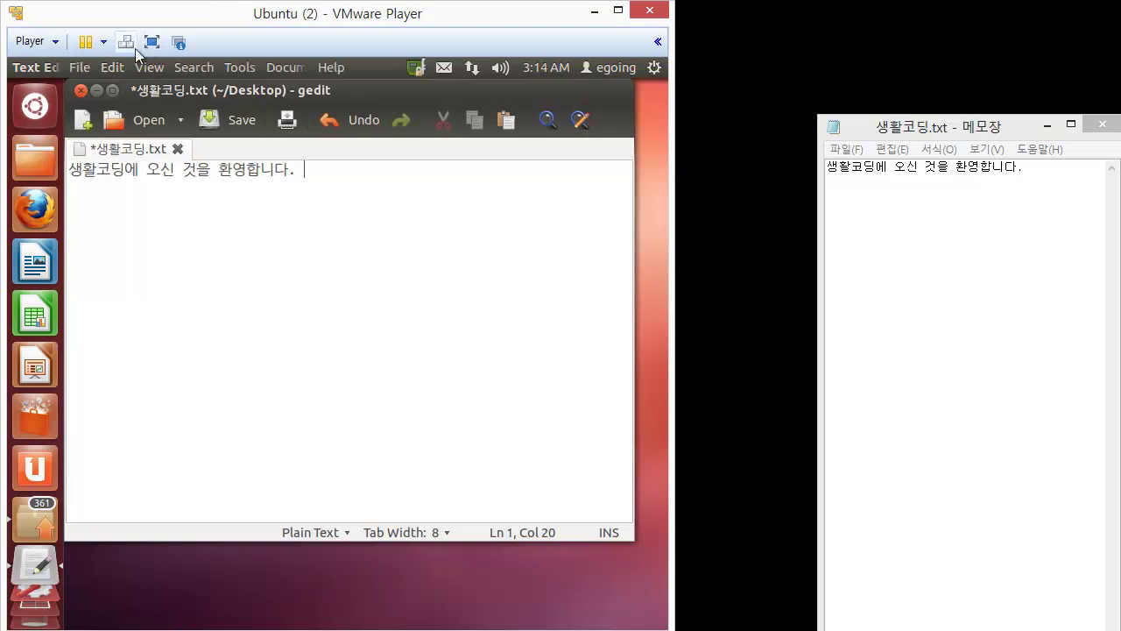
Show the management options of the running Ubuntu virtual machine.
click(32, 42)
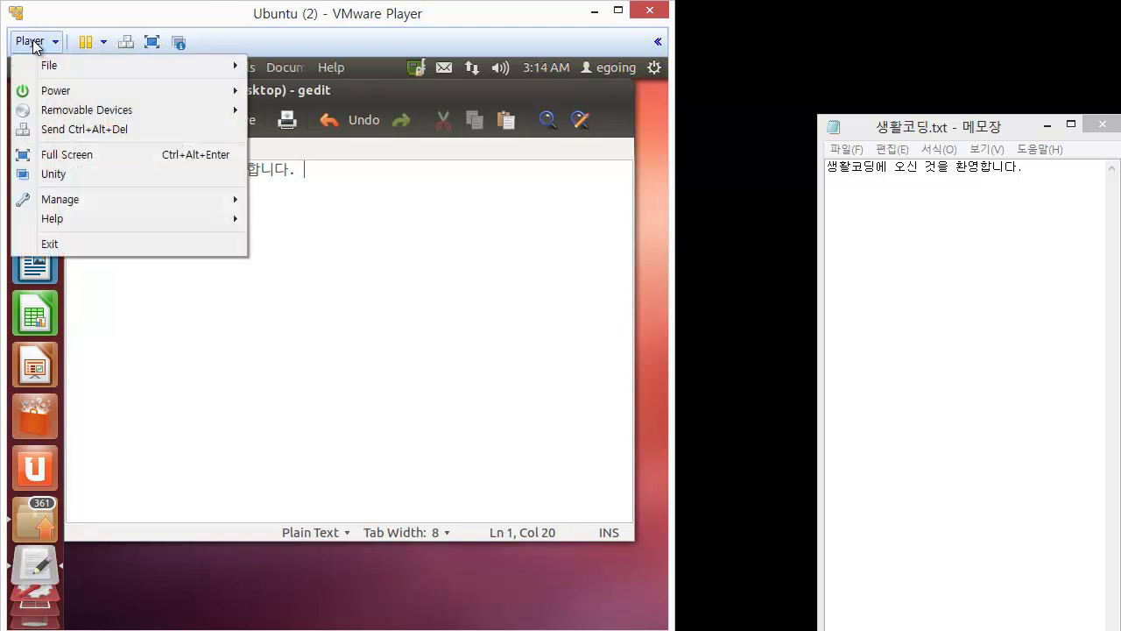
mouse_move(75, 210)
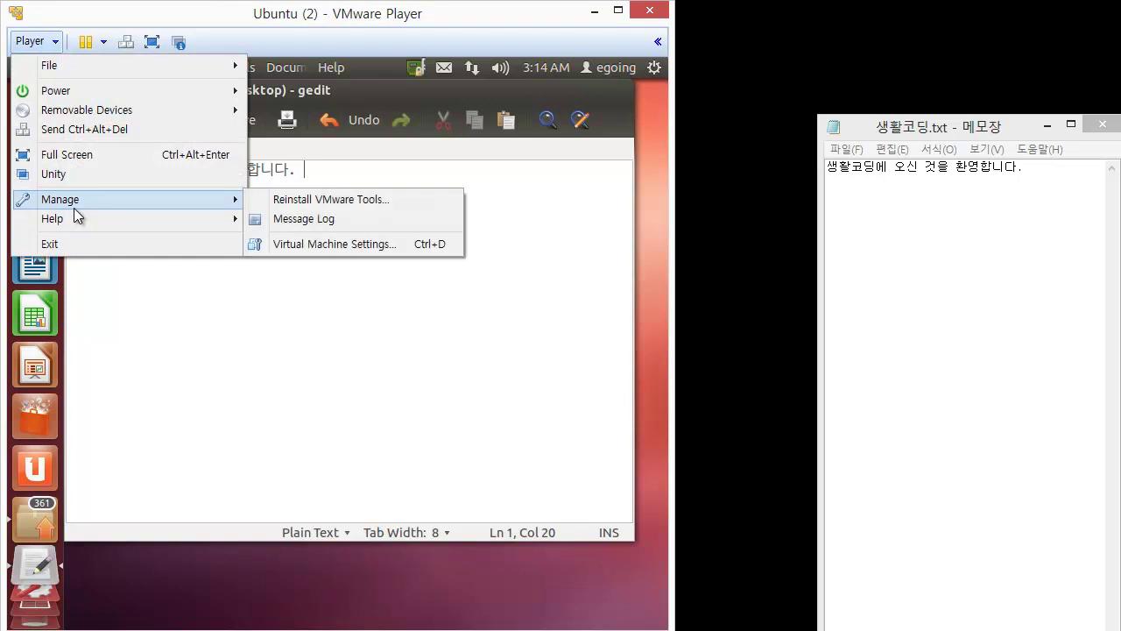